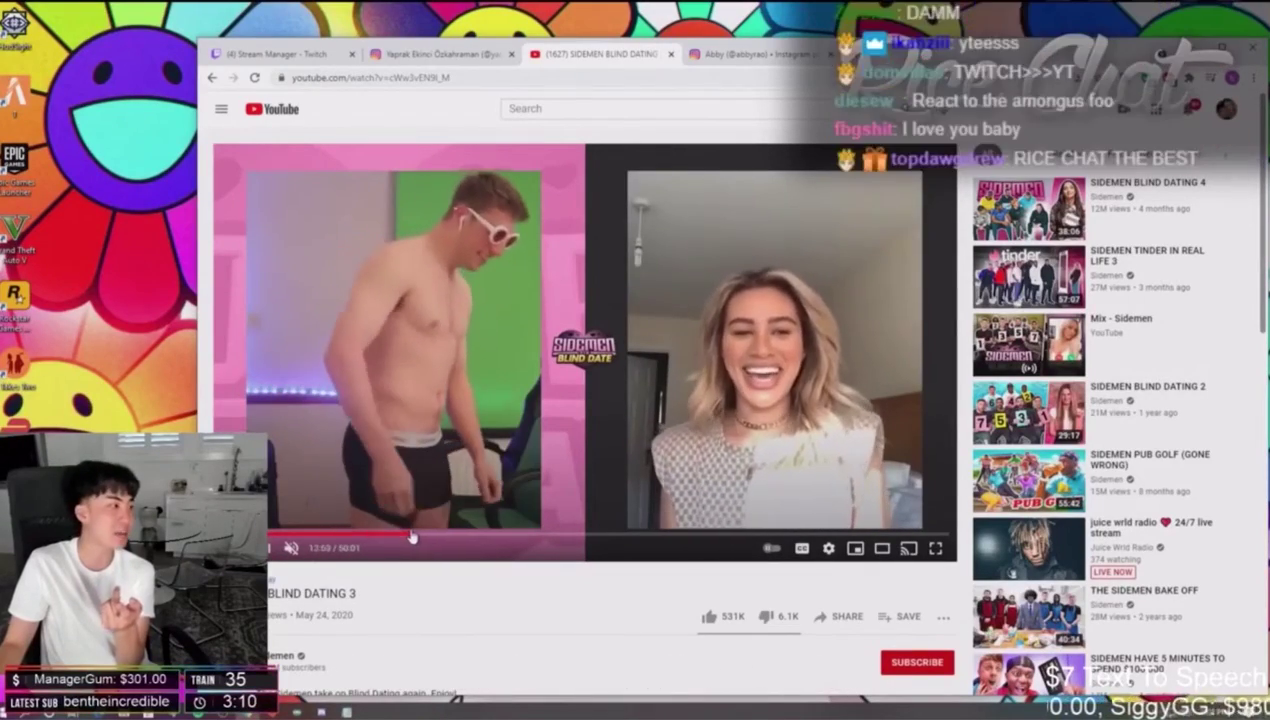
- Skip the Sidemen Blind Dating video to about 33 minutes, then rewind a few seconds to 33:52
click(448, 538)
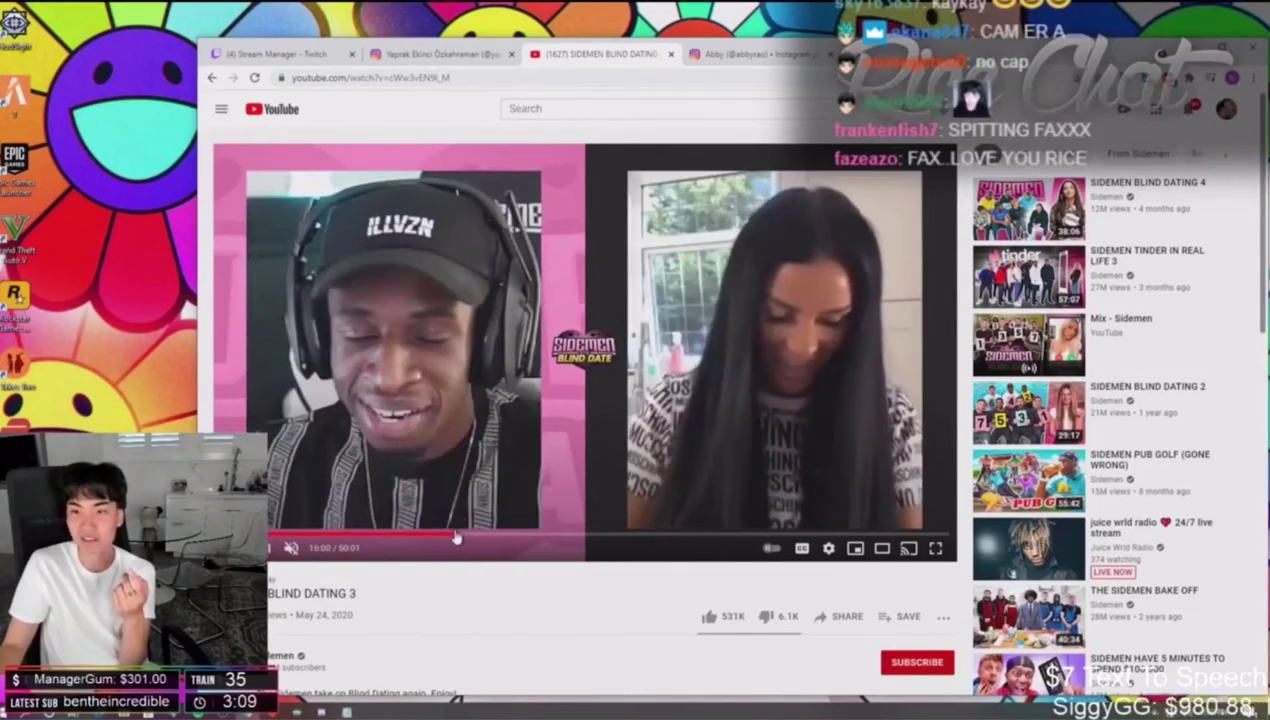
click(540, 538)
click(614, 538)
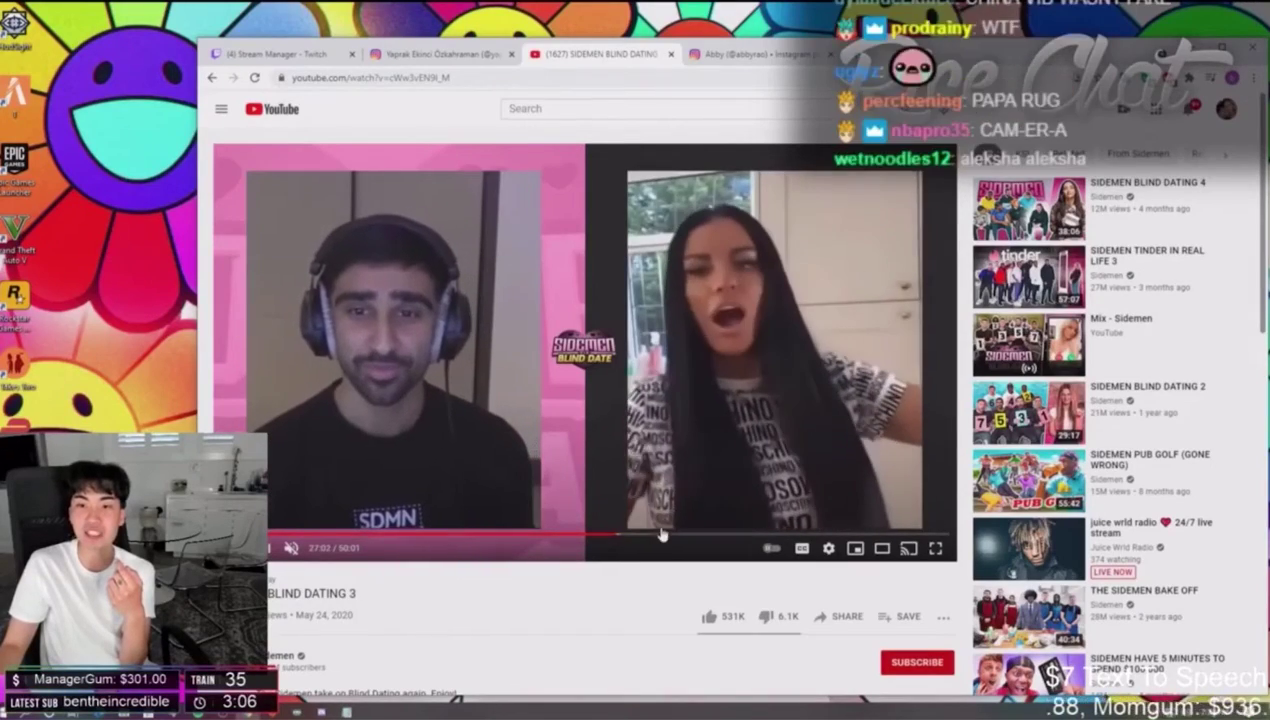
click(709, 540)
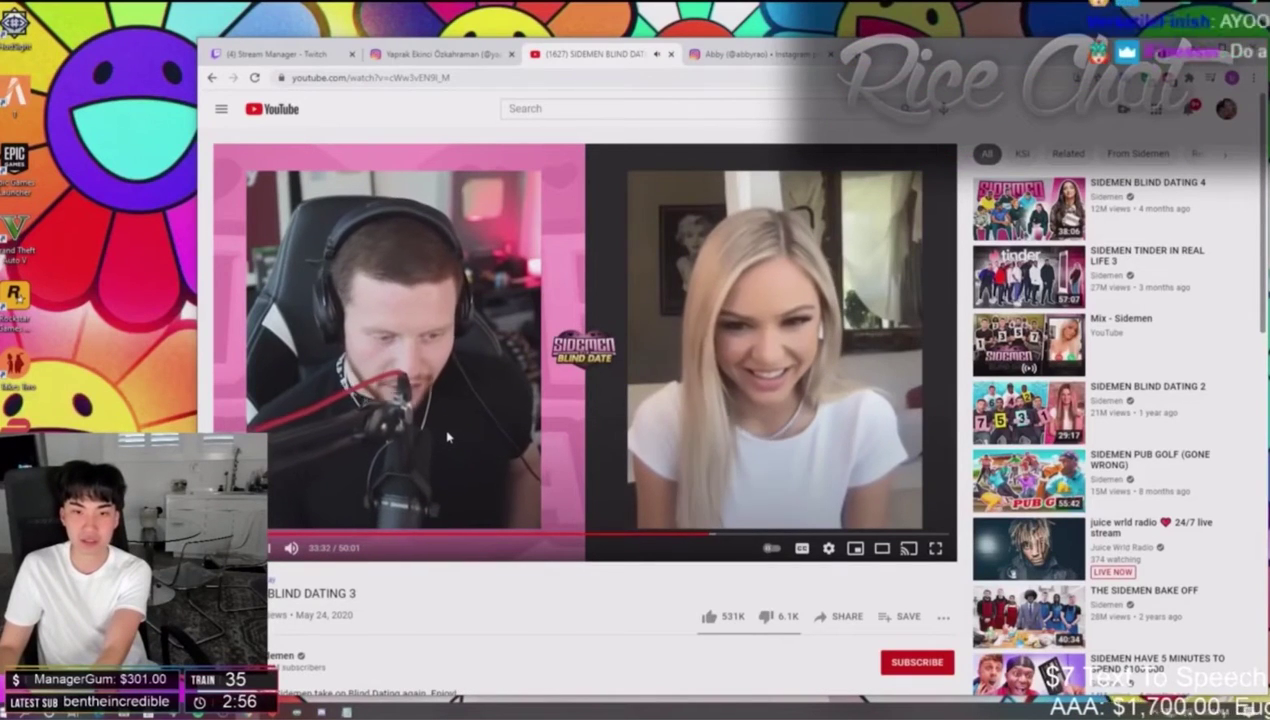
key(Left)
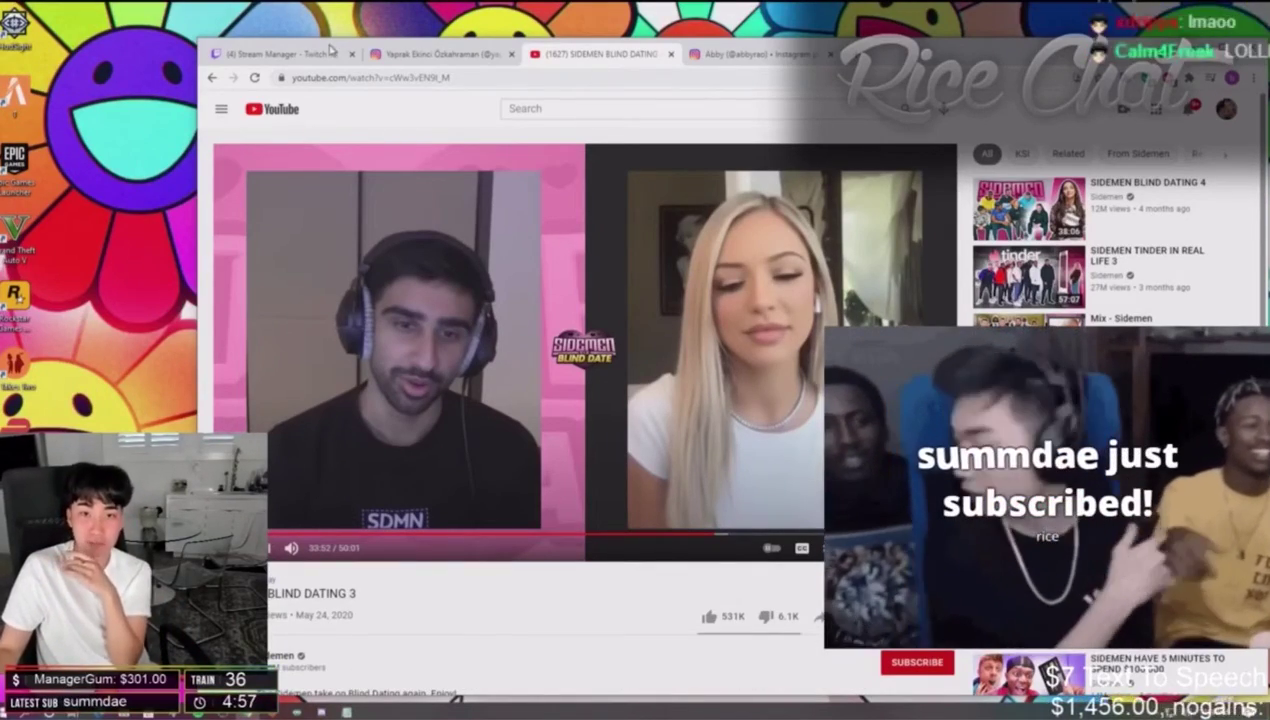
- Switch from YouTube to the 'Stream Manager - Twitch' browser tab
click(280, 54)
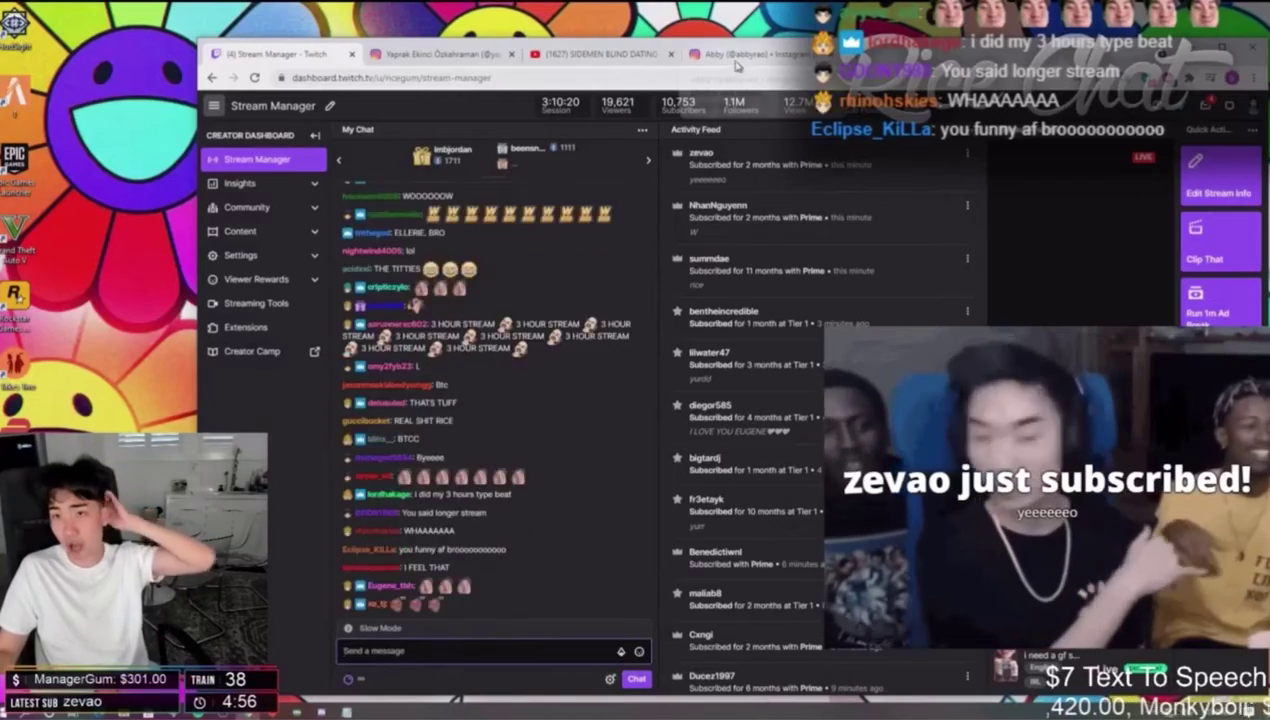
click(595, 54)
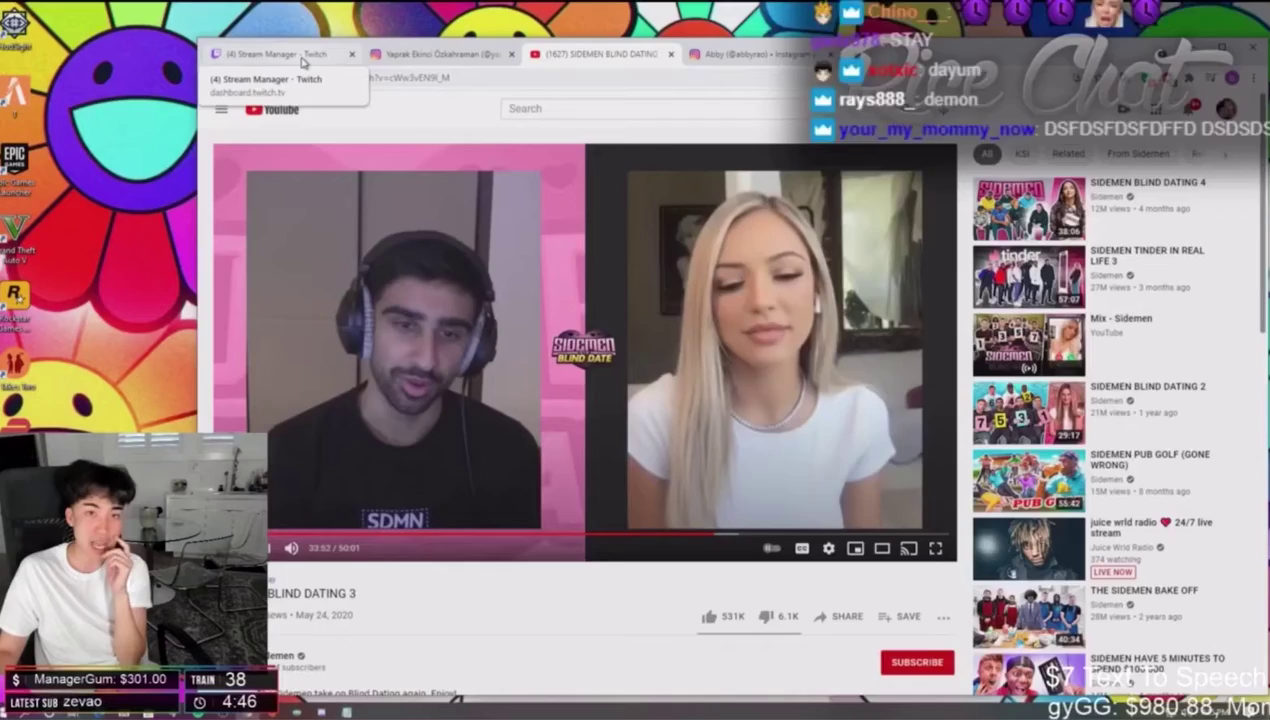
click(304, 54)
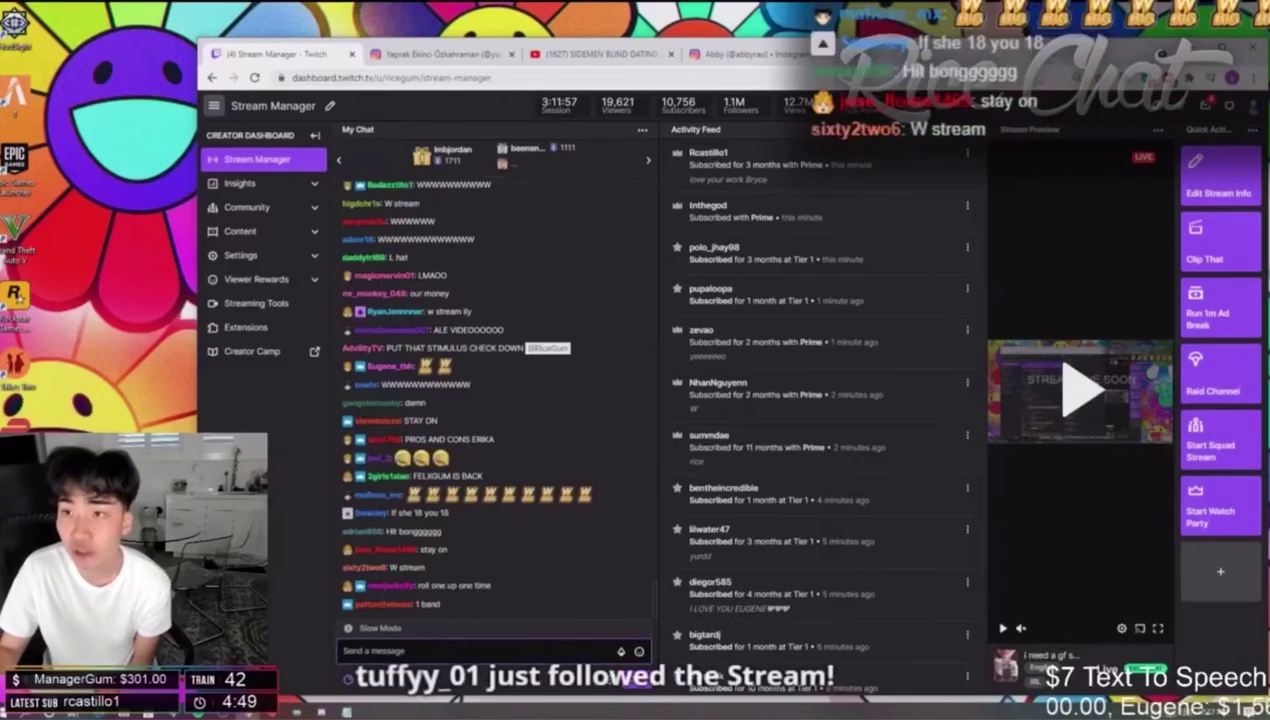
- Load twitch.tv/ricegum in a new tab to view its panels, then return to Stream Manager
key(ctrl+t)
key(Return)
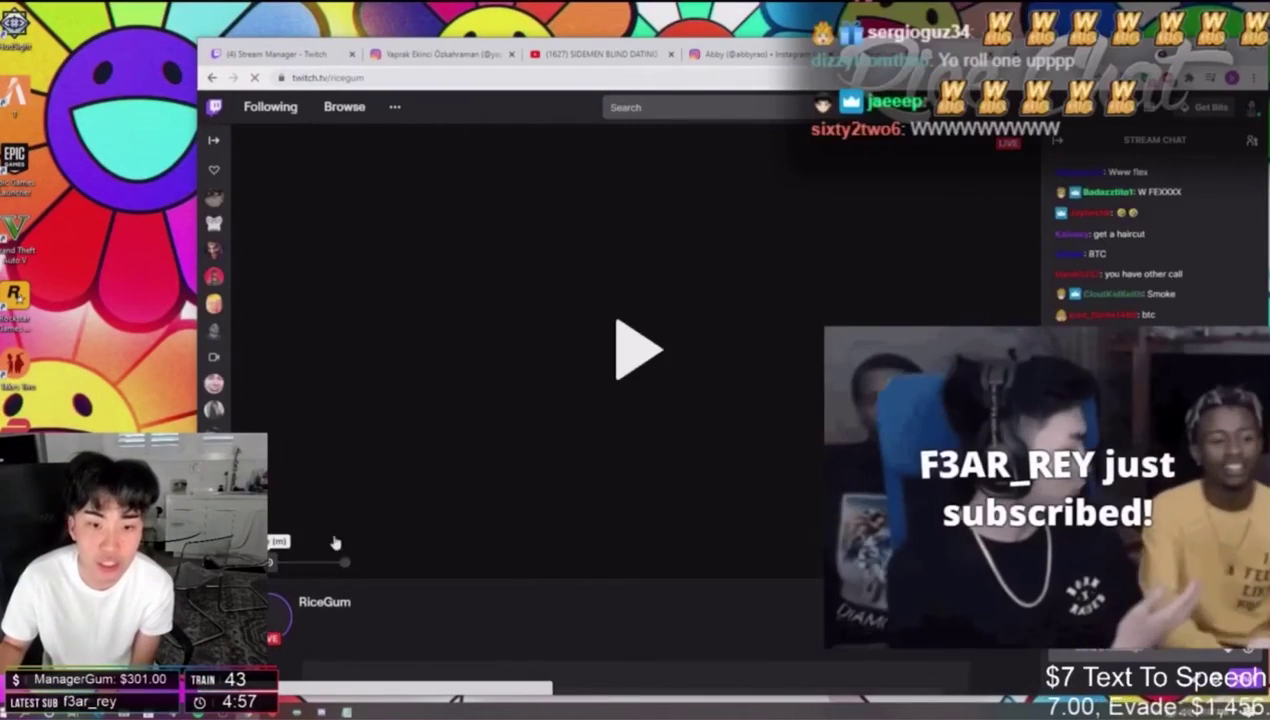
scroll(336, 543, down, 5)
scroll(336, 543, down, 5)
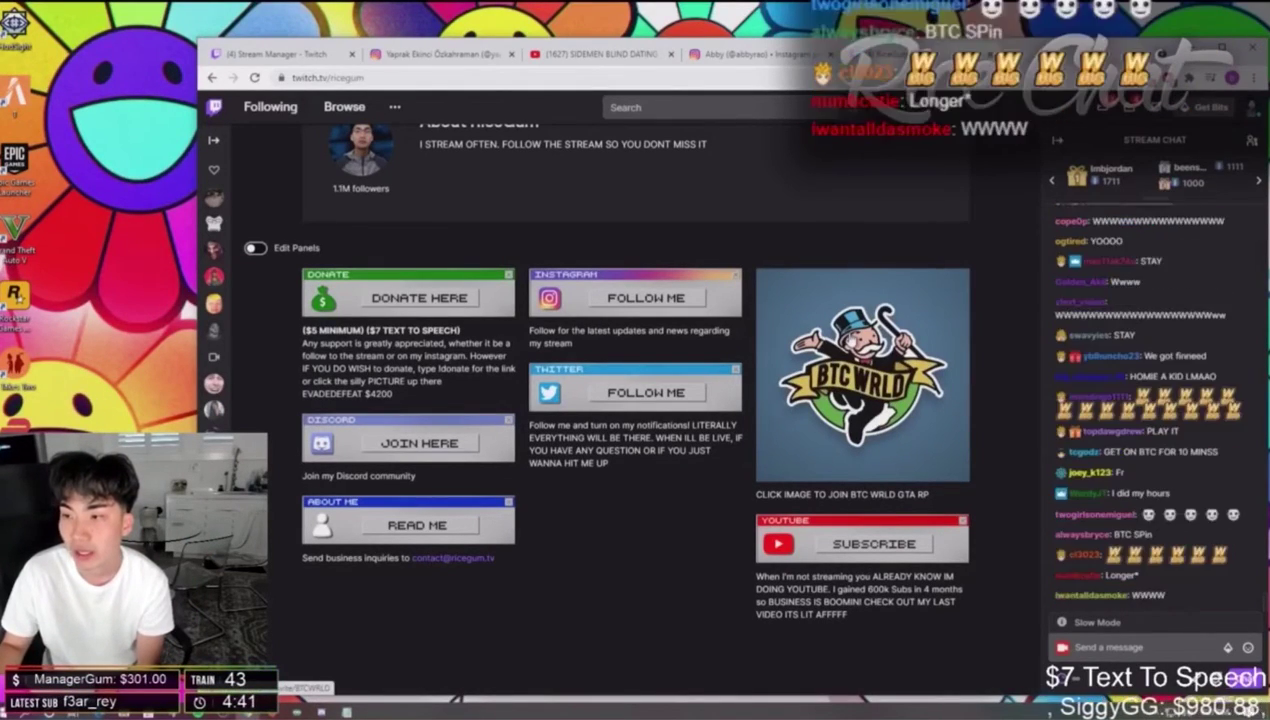
click(322, 56)
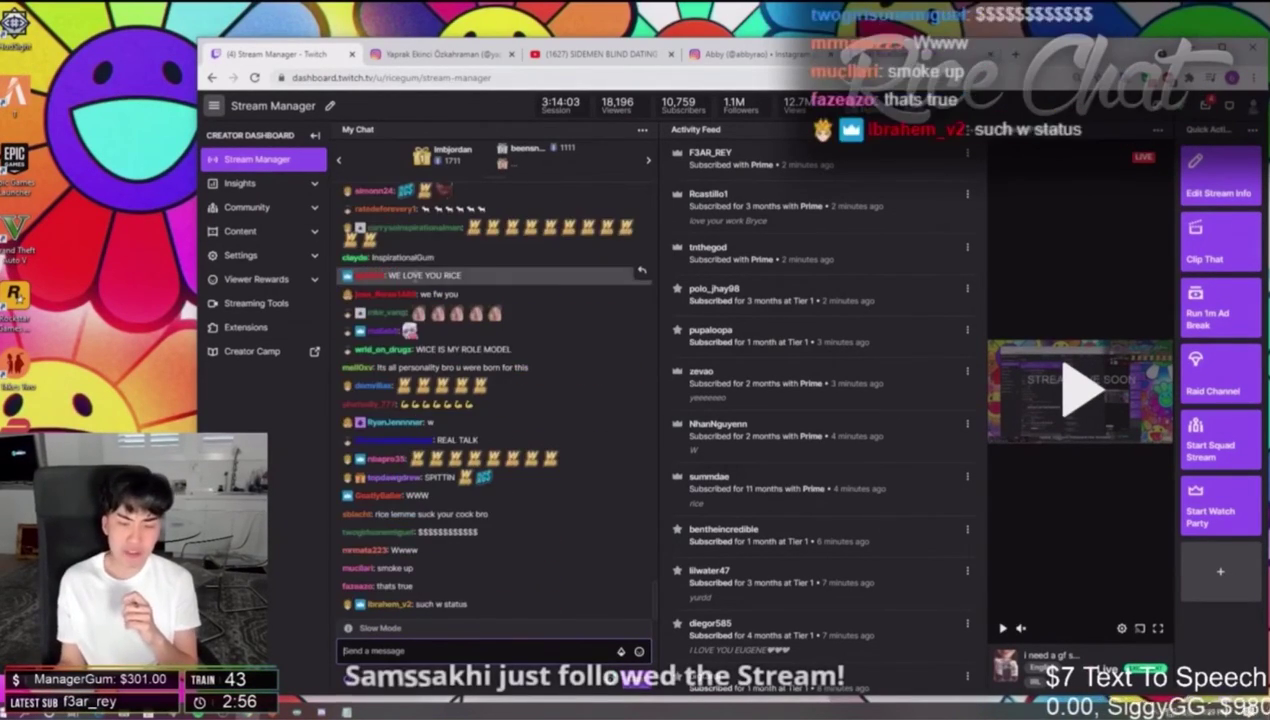
click(320, 710)
click(312, 250)
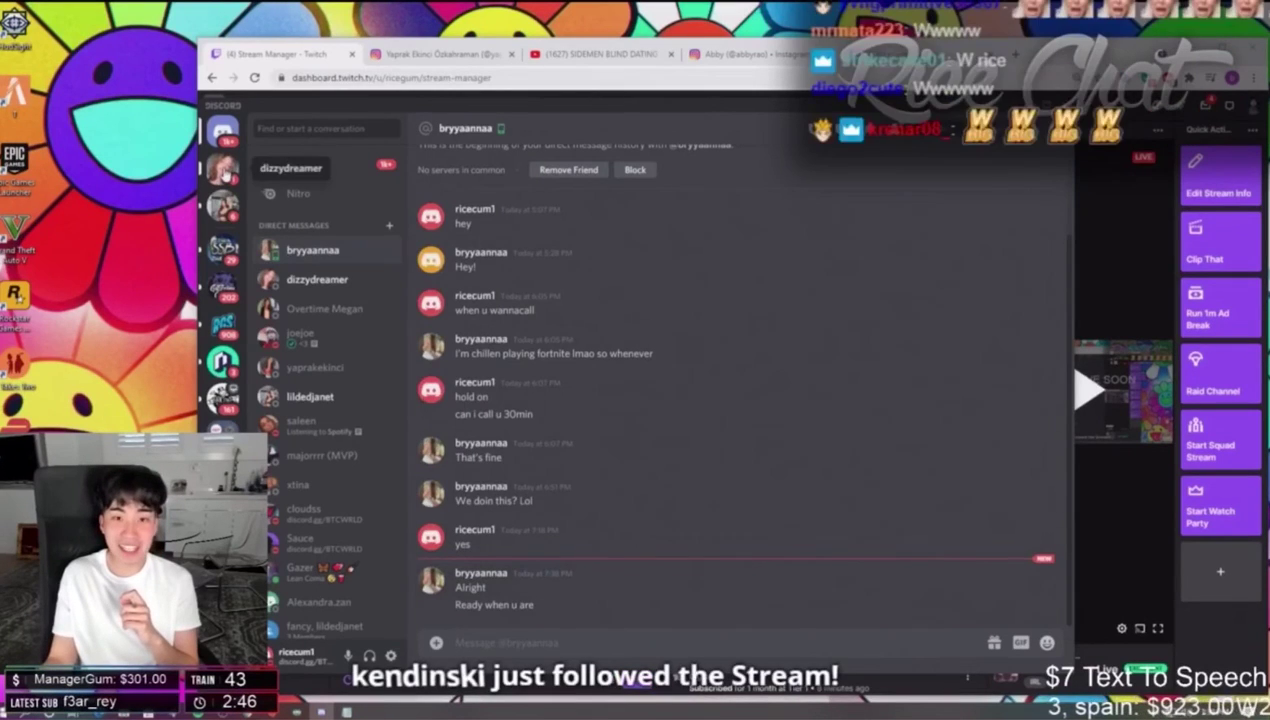
click(316, 279)
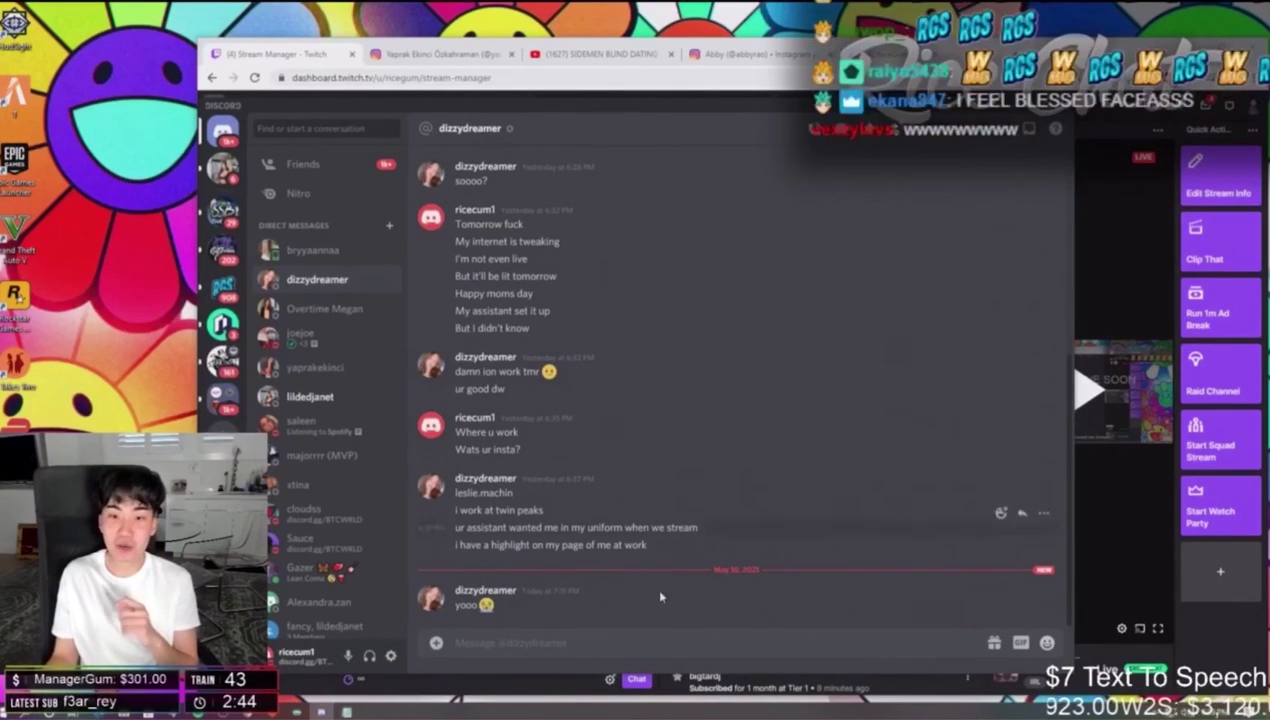